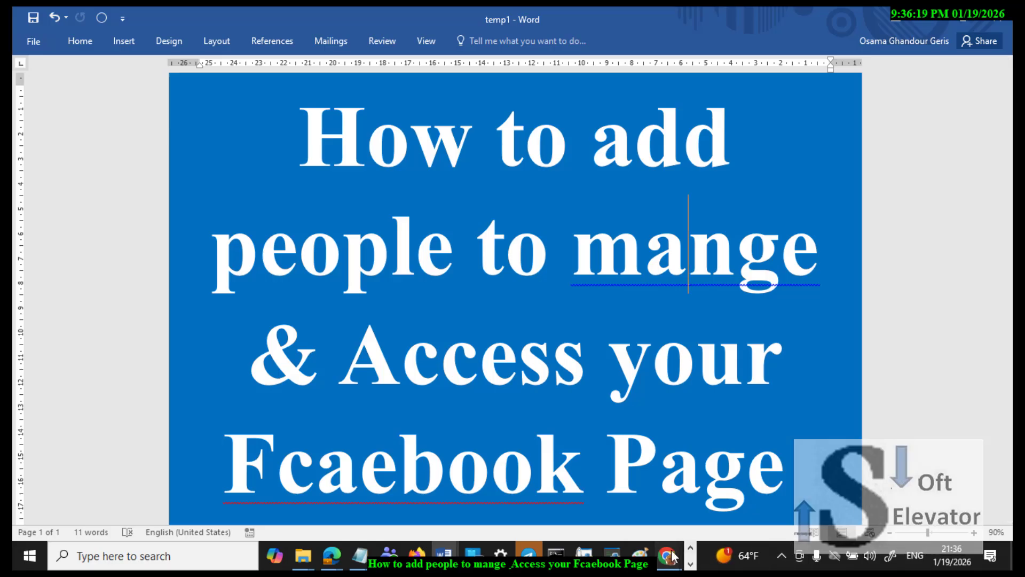
- From the account menu, switch from the personal profile to the cement company Page
{"action": "mouse_move", "coordinate": [667, 556]}
{"action": "left_click", "coordinate": [210, 486]}
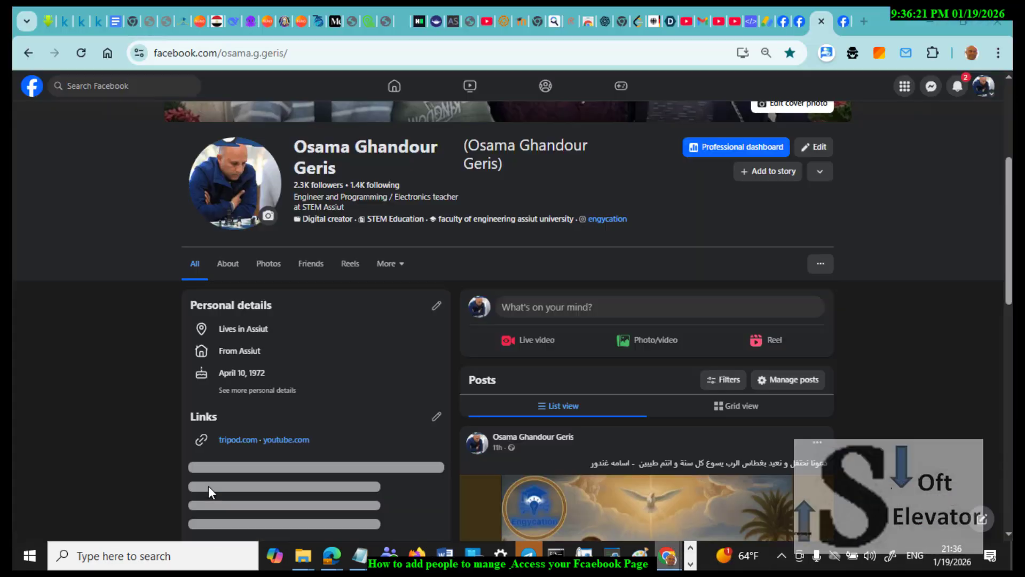
{"action": "left_click", "coordinate": [984, 92]}
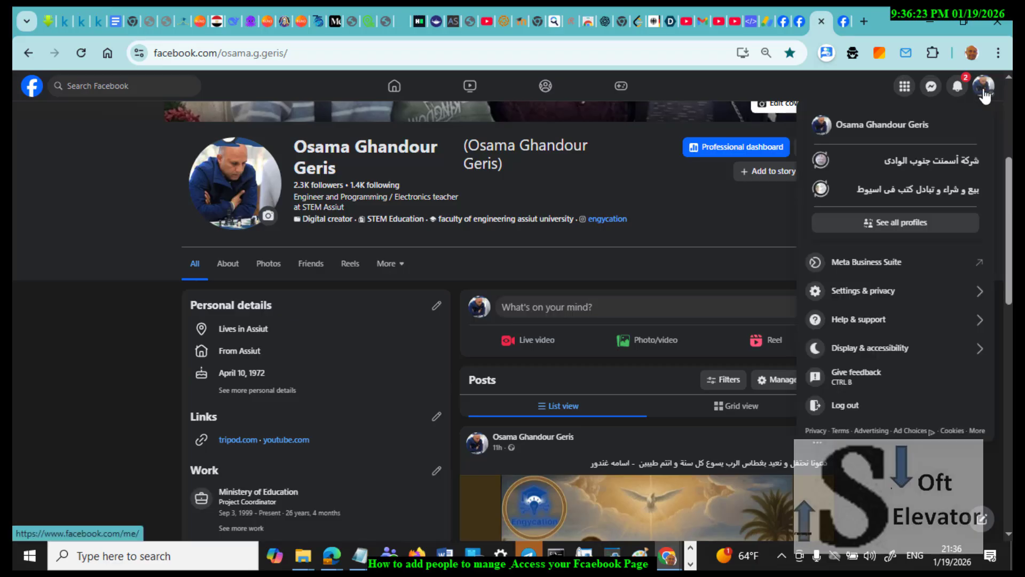
{"action": "left_click", "coordinate": [924, 170]}
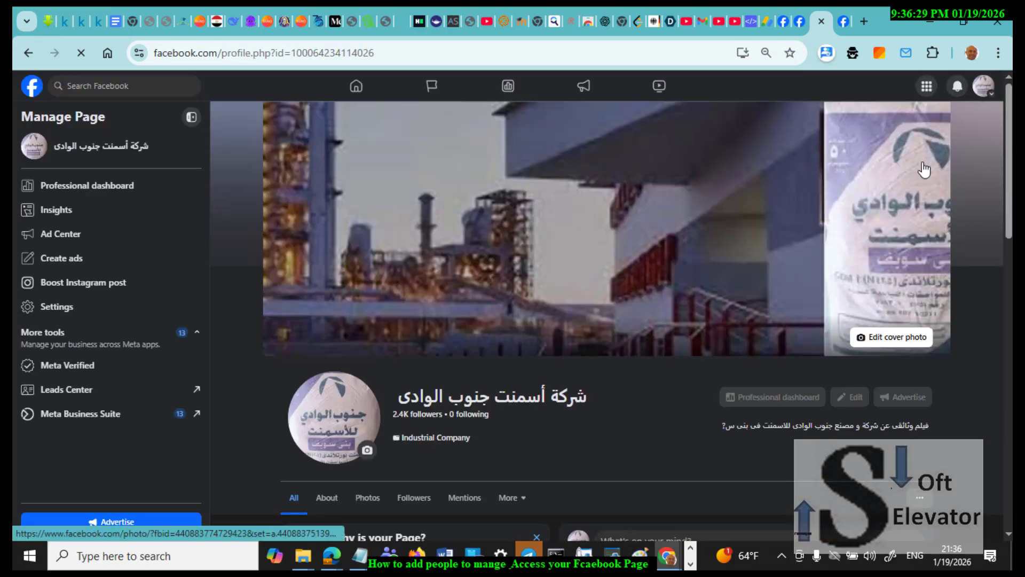
{"action": "scroll", "coordinate": [924, 169], "scroll_direction": "down", "scroll_amount": 4}
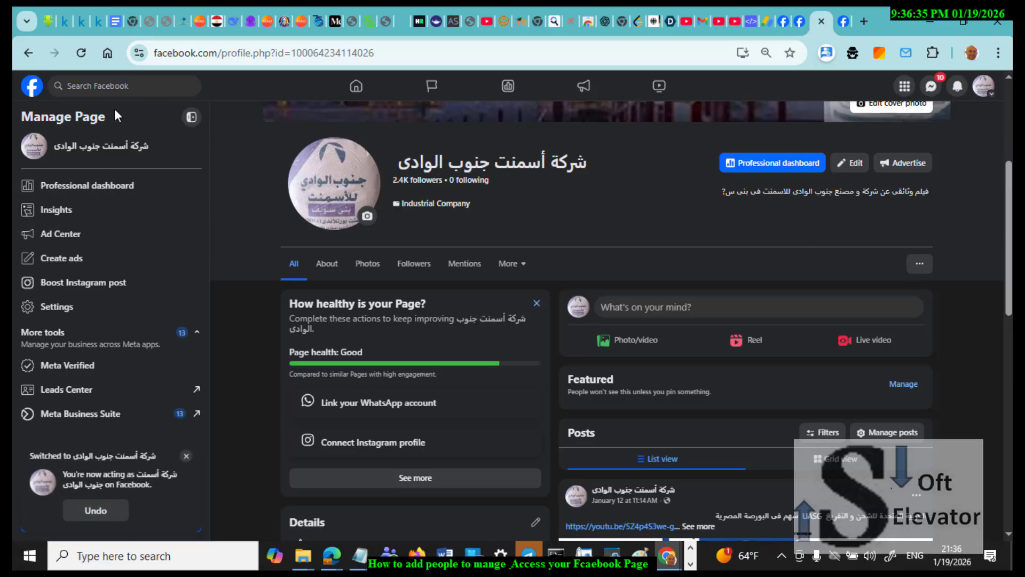
- Open Page access under Your page tools in the Professional dashboard
{"action": "left_click", "coordinate": [77, 192]}
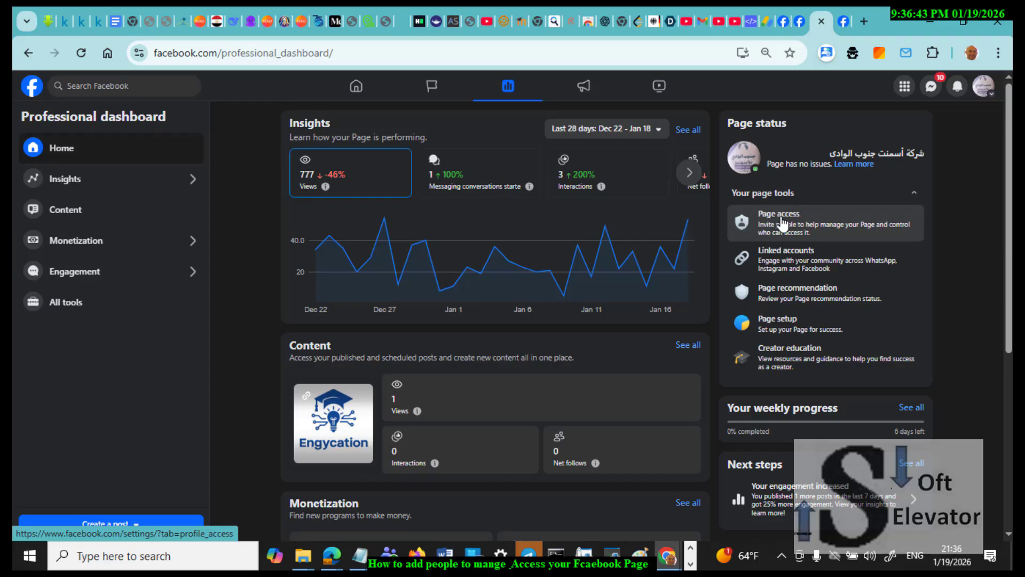
{"action": "left_click", "coordinate": [783, 223]}
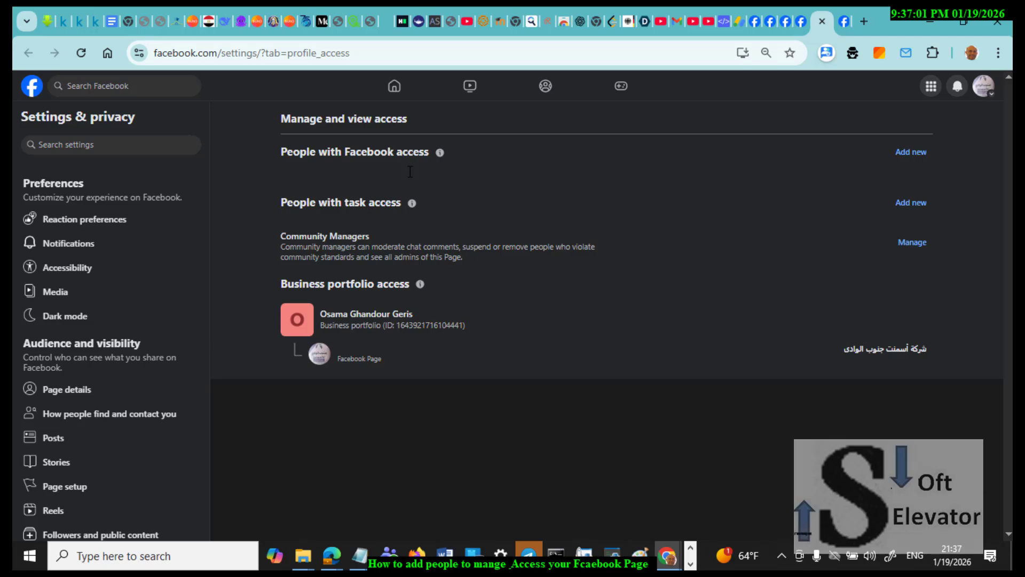
- Add a person found by name search to Facebook access with full control and give access
{"action": "left_click", "coordinate": [913, 154]}
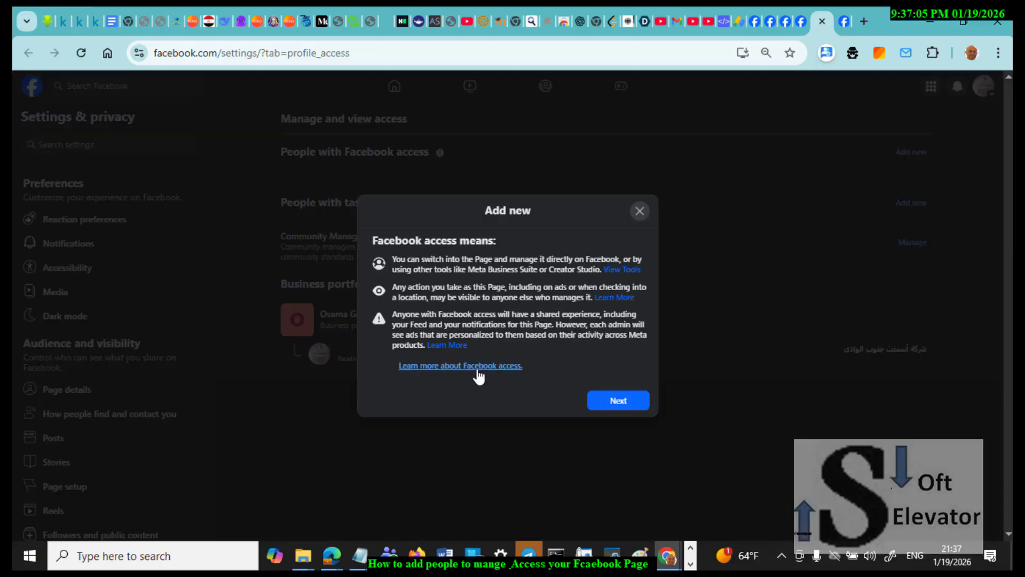
{"action": "left_click", "coordinate": [602, 411]}
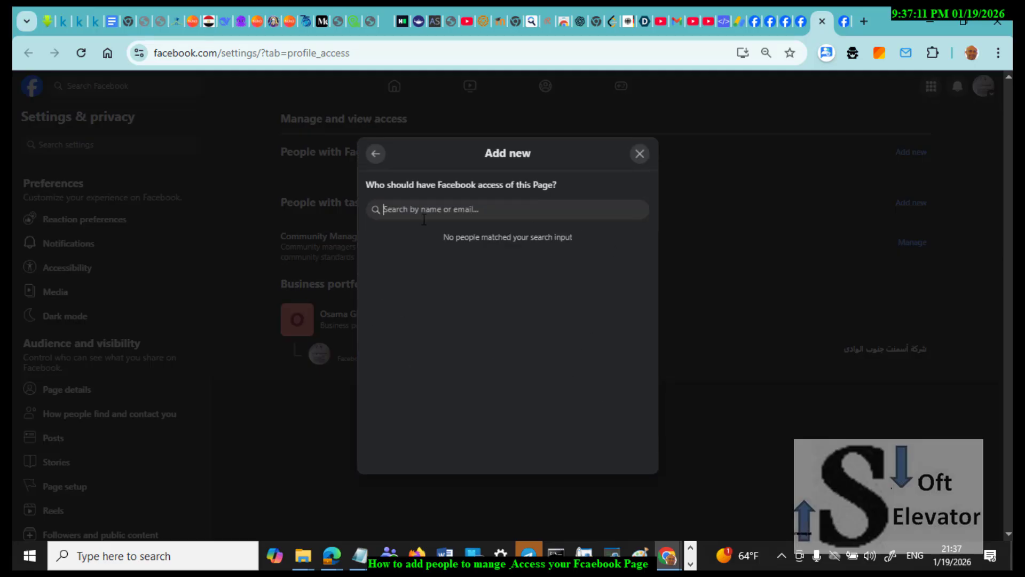
{"action": "left_click", "coordinate": [444, 210]}
{"action": "type", "text": "Mar"}
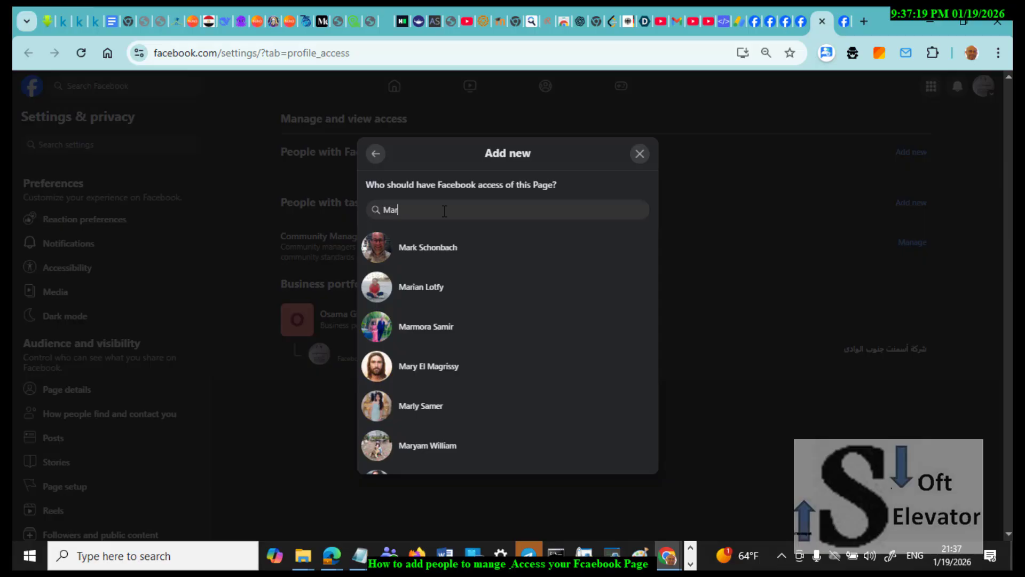
{"action": "left_click", "coordinate": [428, 288]}
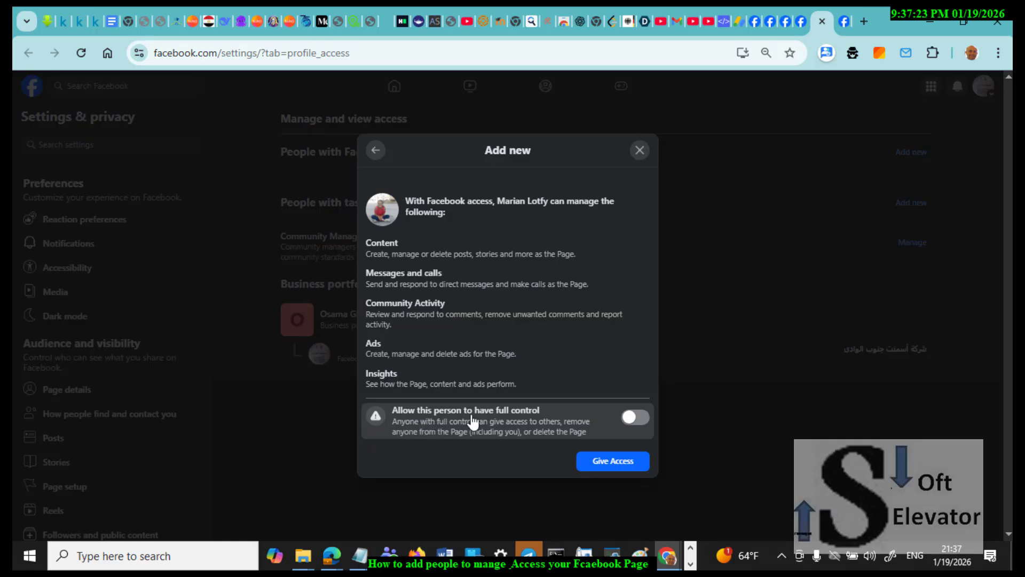
{"action": "left_click", "coordinate": [642, 423]}
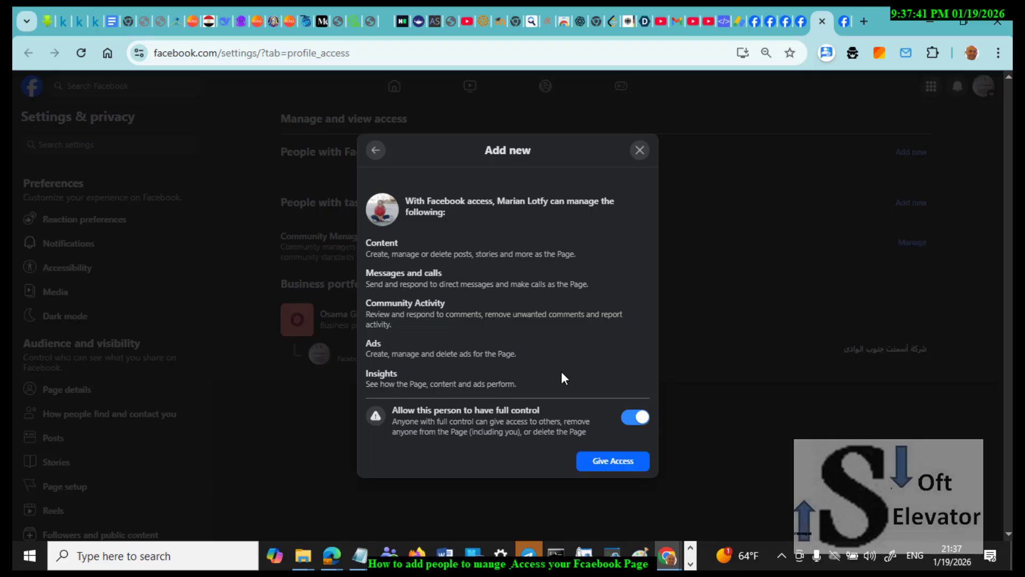
{"action": "left_click", "coordinate": [622, 468]}
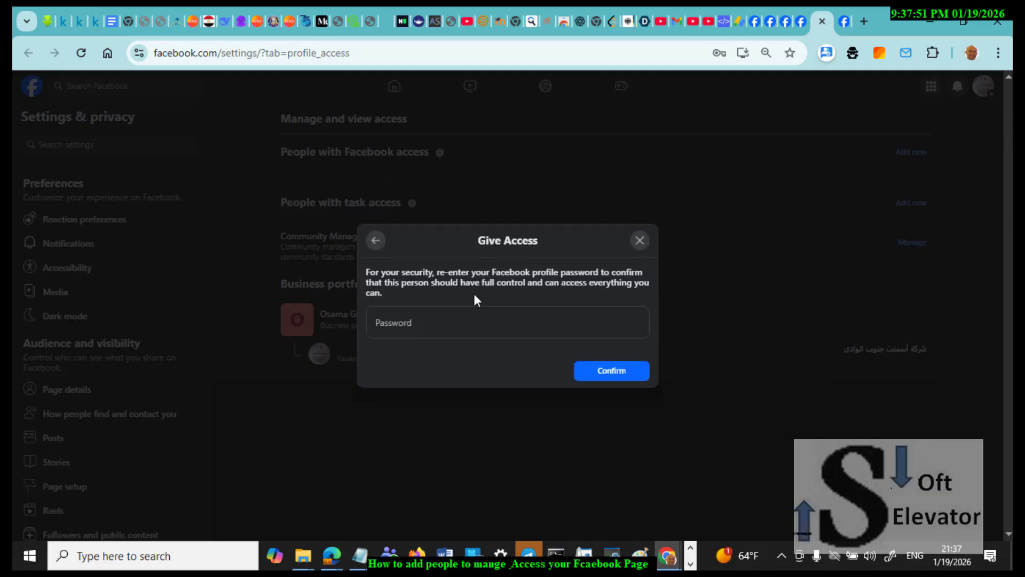
- Confirm the full-control invitation with the profile password and save the password in Chrome
{"action": "left_click", "coordinate": [412, 321]}
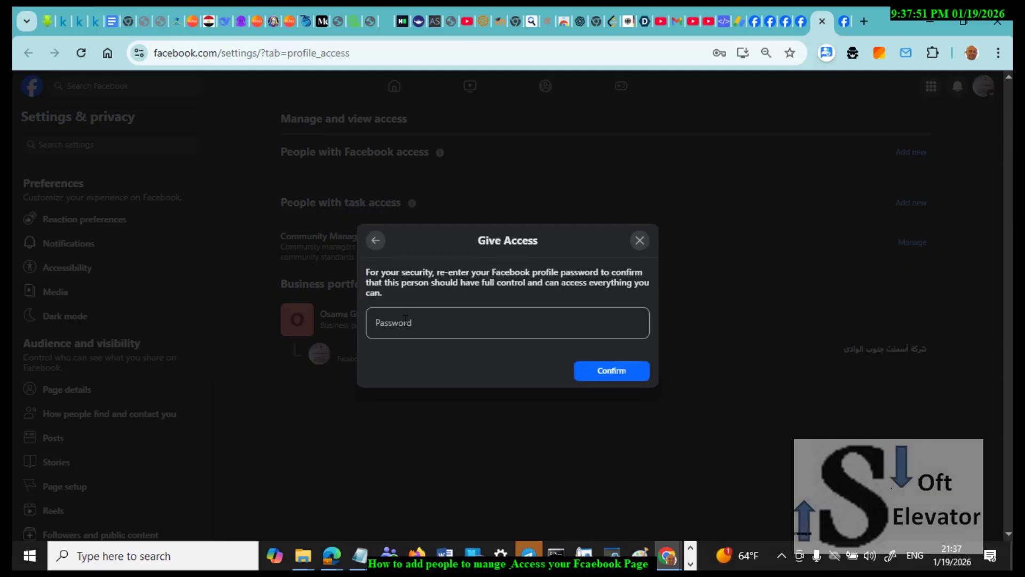
{"action": "left_click", "coordinate": [402, 290]}
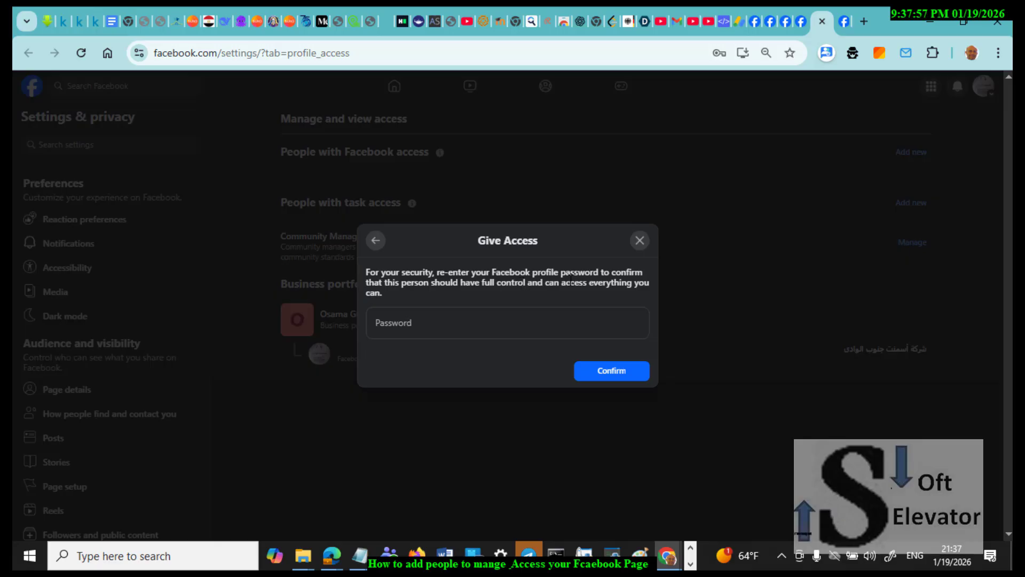
{"action": "left_click", "coordinate": [460, 322]}
{"action": "type", "text": "*****"}
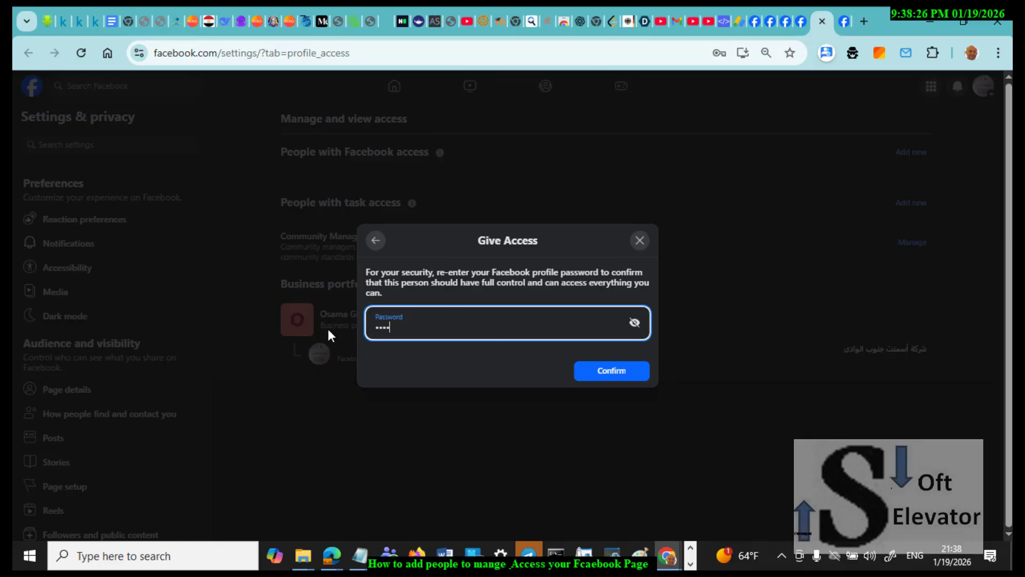
{"action": "type", "text": "********"}
{"action": "left_click", "coordinate": [621, 374]}
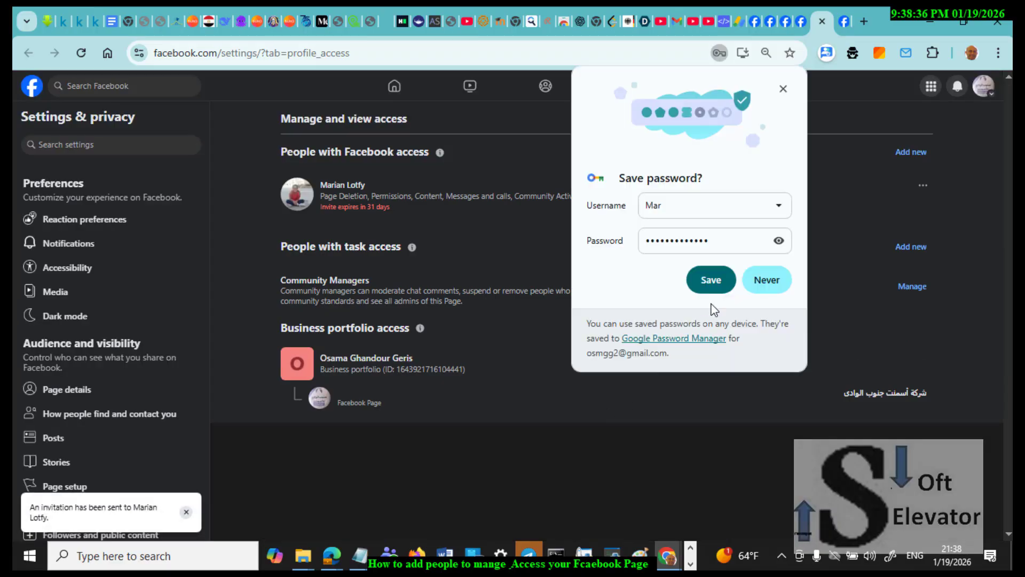
{"action": "left_click", "coordinate": [716, 281]}
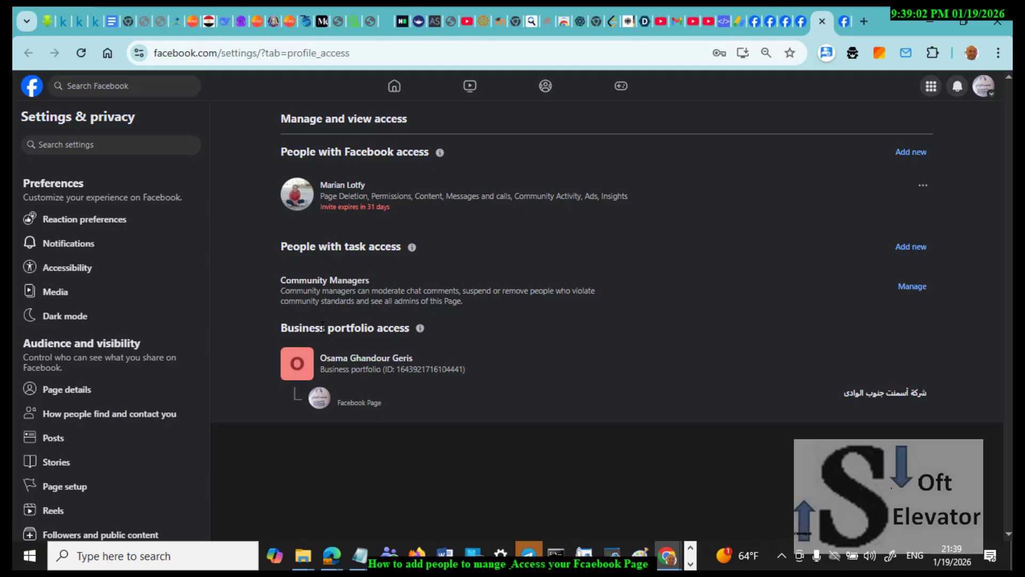
- Start adding task access and select a person found by name search
{"action": "mouse_move", "coordinate": [426, 335]}
{"action": "left_click", "coordinate": [909, 248]}
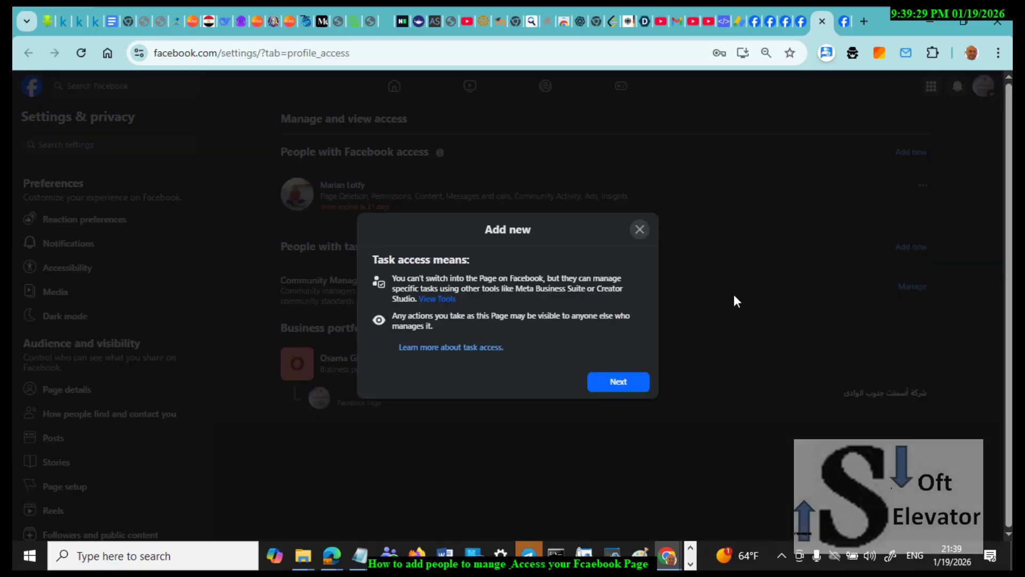
{"action": "left_click", "coordinate": [626, 386]}
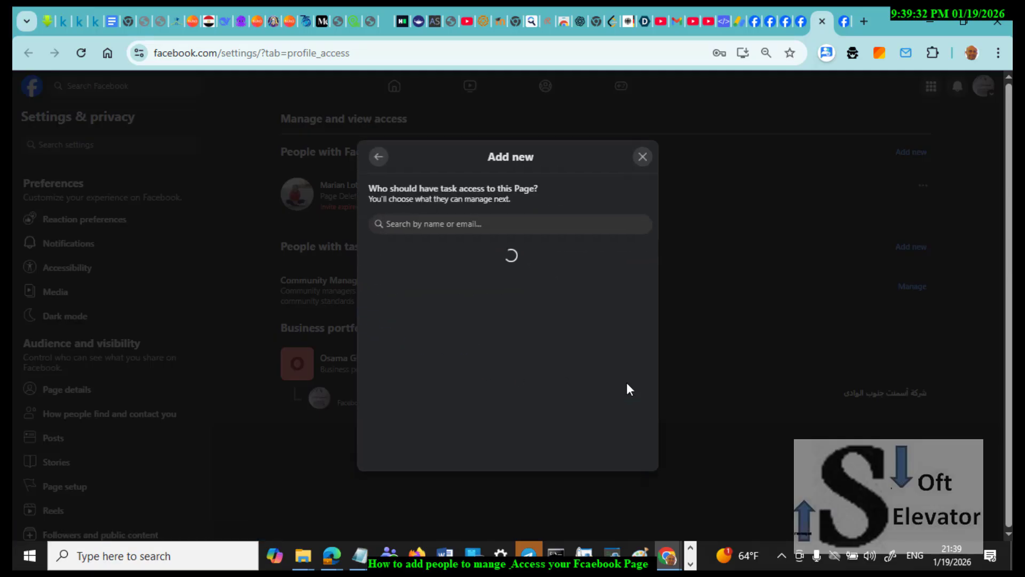
{"action": "left_click", "coordinate": [459, 220]}
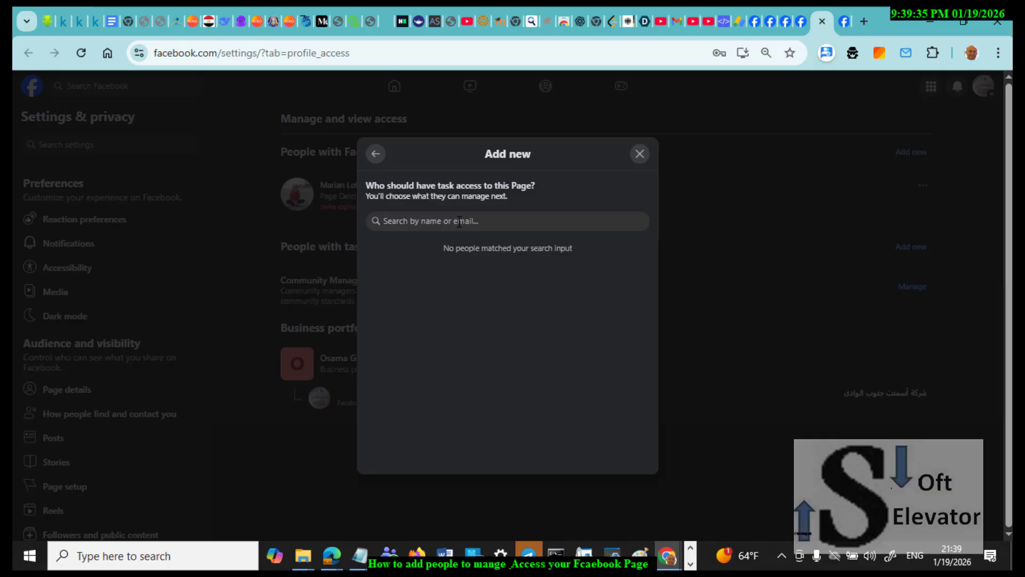
{"action": "type", "text": "sa"}
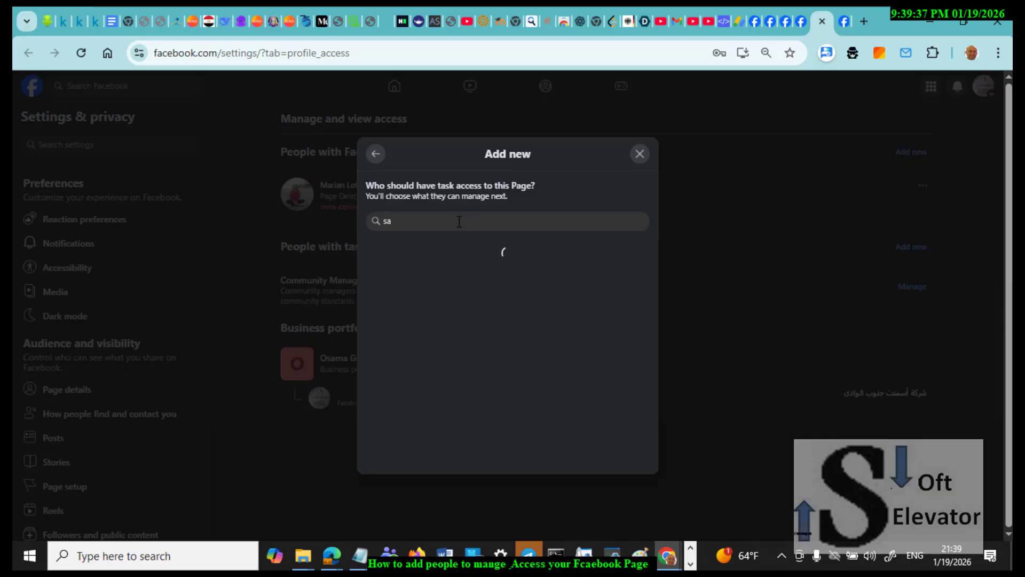
{"action": "type", "text": "ndra"}
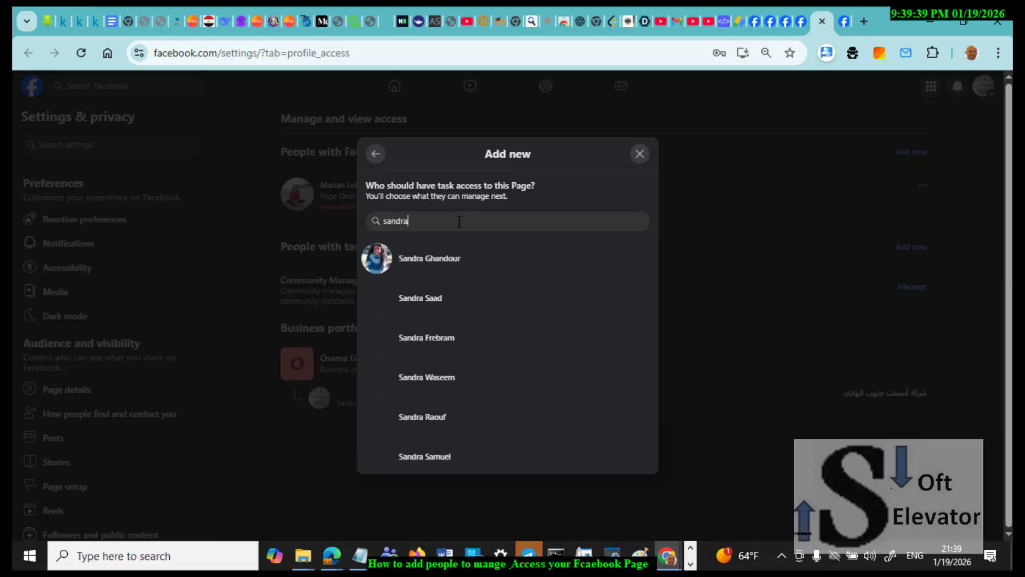
{"action": "left_click", "coordinate": [435, 259]}
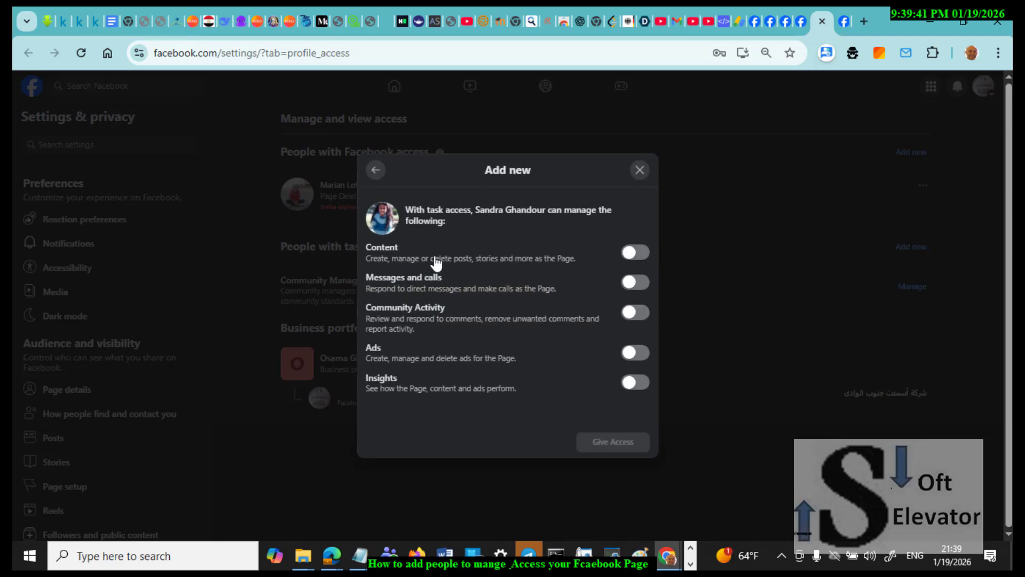
- Enable Content, Messages and calls, and Insights for the selected person
{"action": "left_click", "coordinate": [646, 259]}
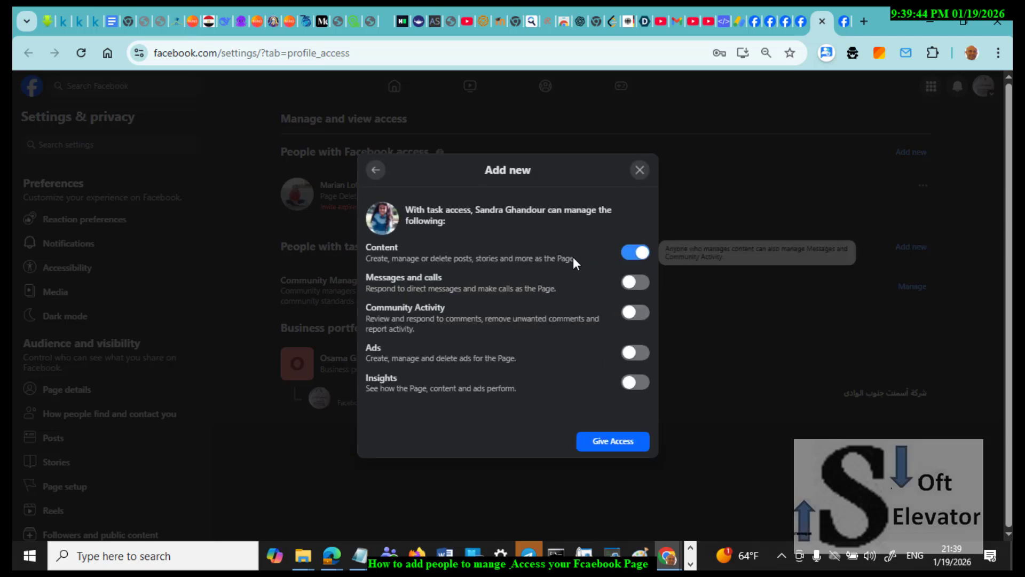
{"action": "left_click", "coordinate": [645, 283]}
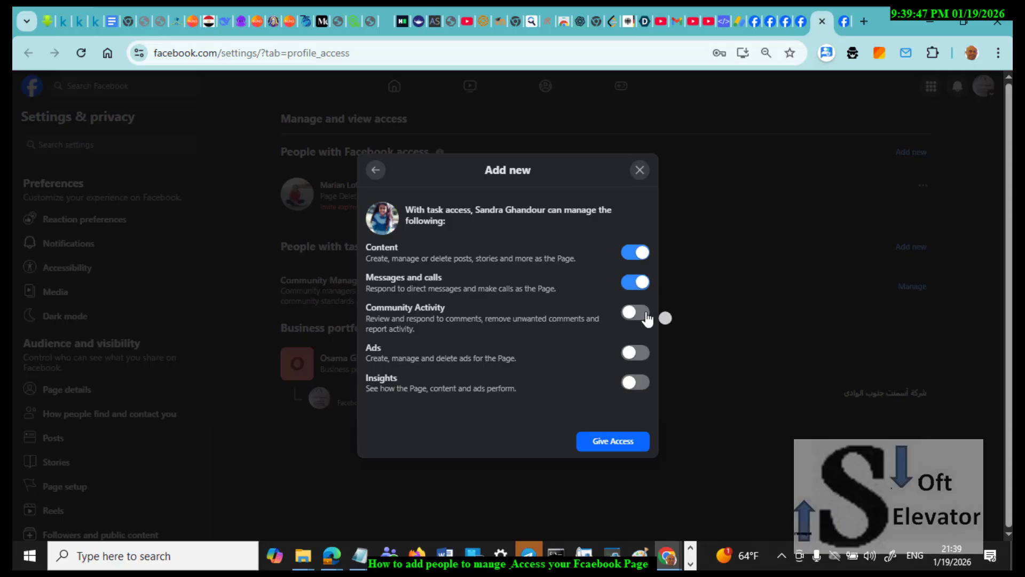
{"action": "left_click", "coordinate": [640, 383]}
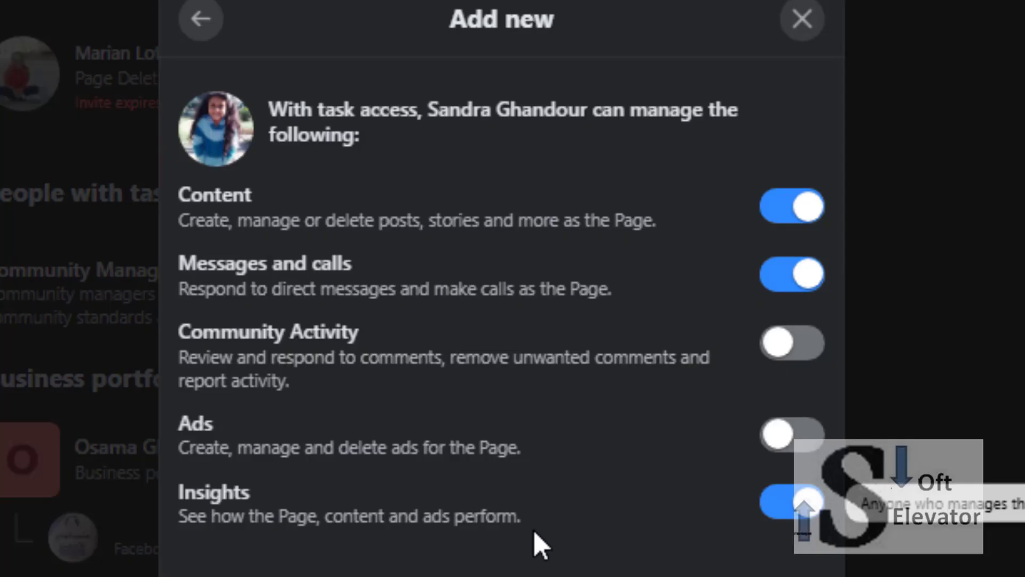
- Give the task access, confirm with the account password, and save it in the browser
{"action": "left_click", "coordinate": [754, 566]}
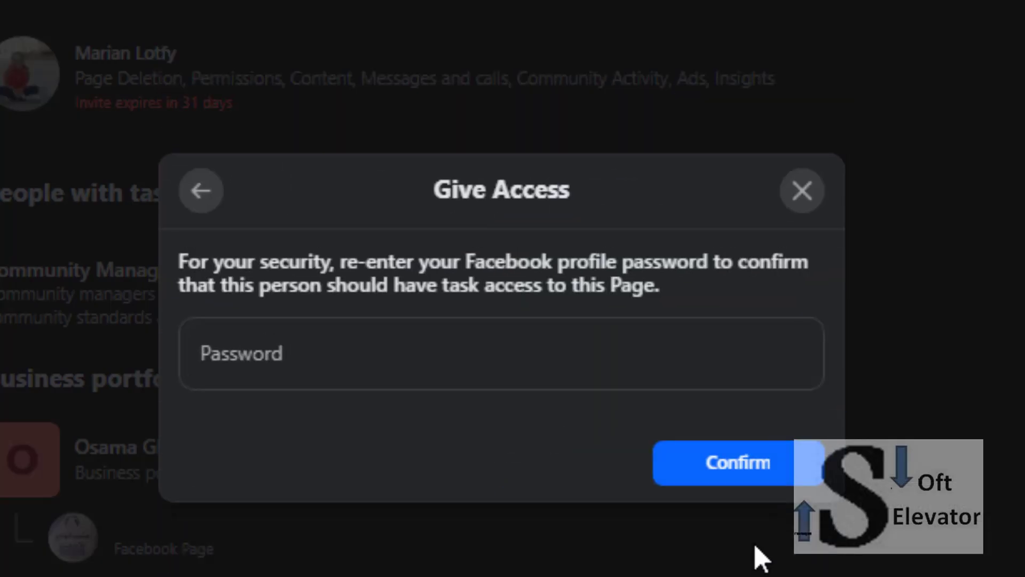
{"action": "left_click", "coordinate": [283, 357]}
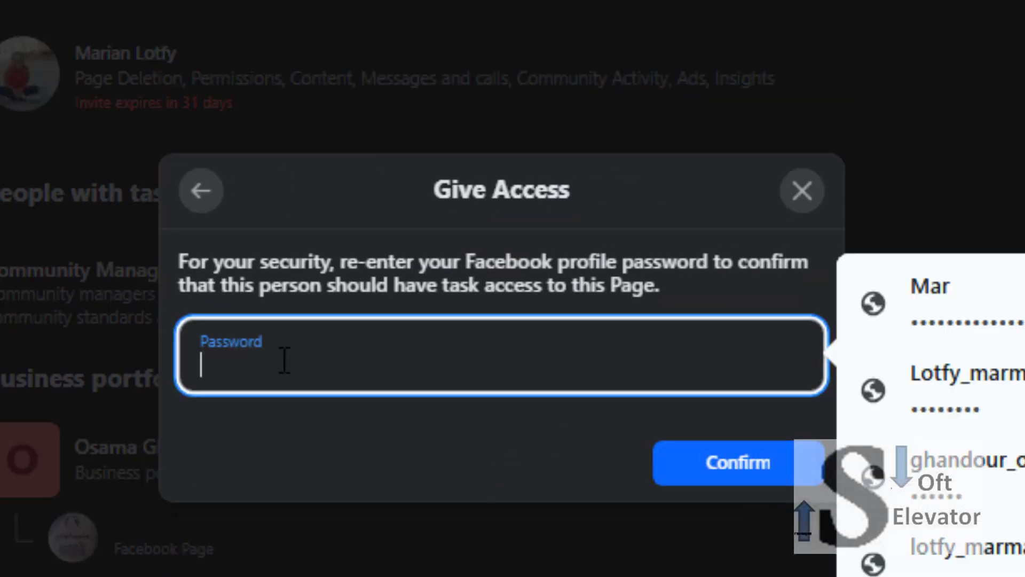
{"action": "type", "text": "••"}
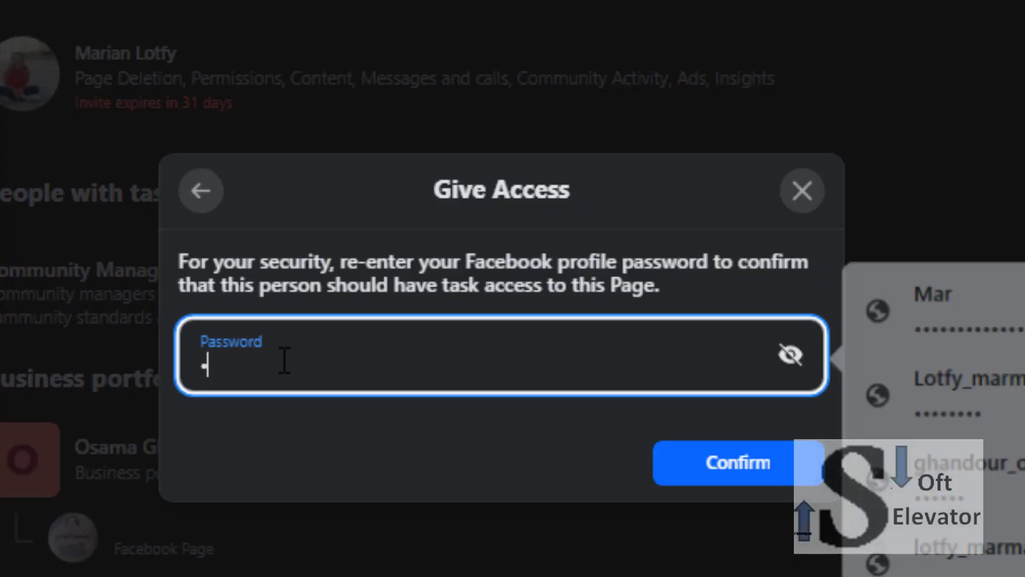
{"action": "type", "text": "•••••••"}
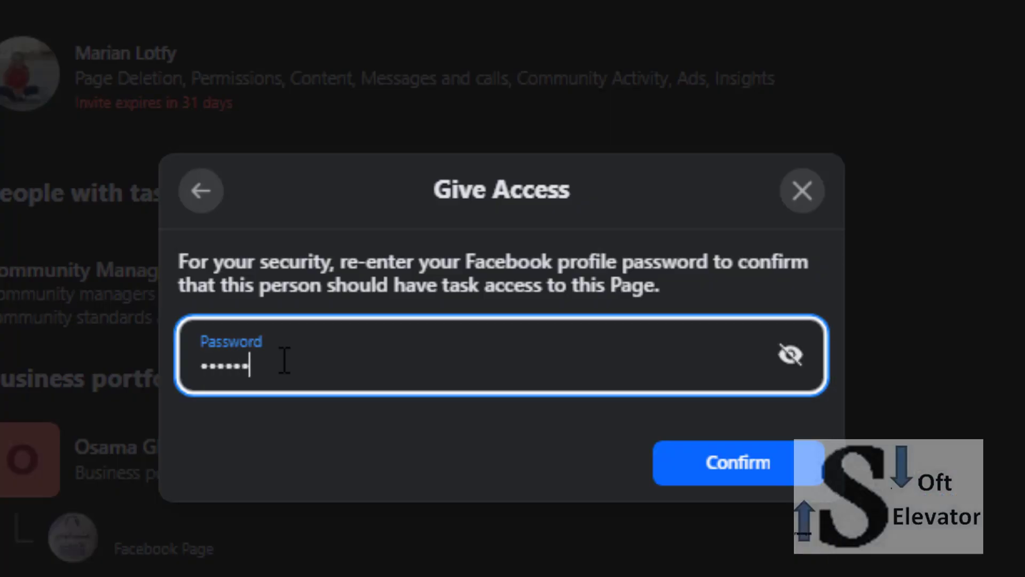
{"action": "type", "text": "••••"}
{"action": "left_click", "coordinate": [725, 464]}
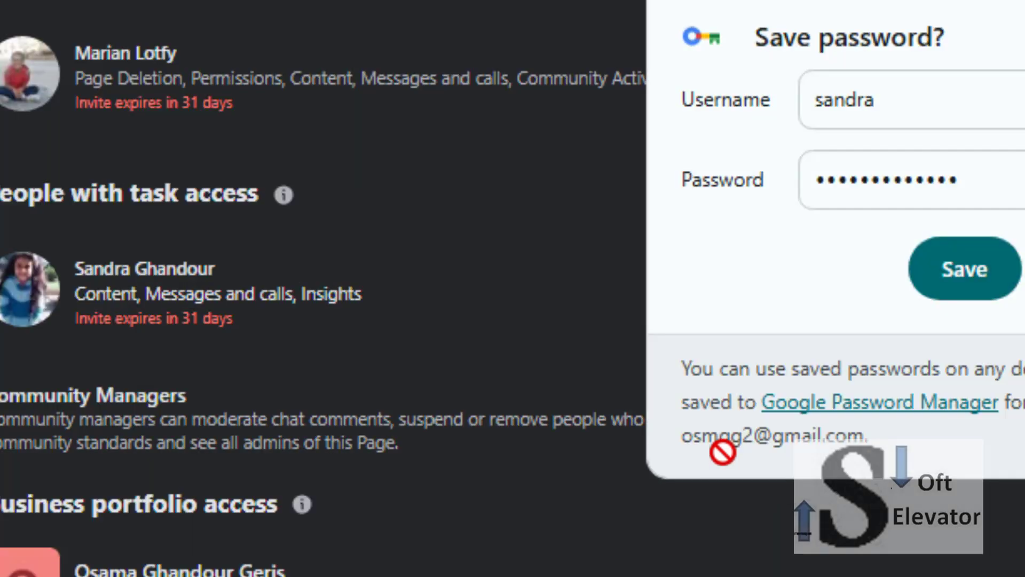
{"action": "left_click", "coordinate": [950, 266]}
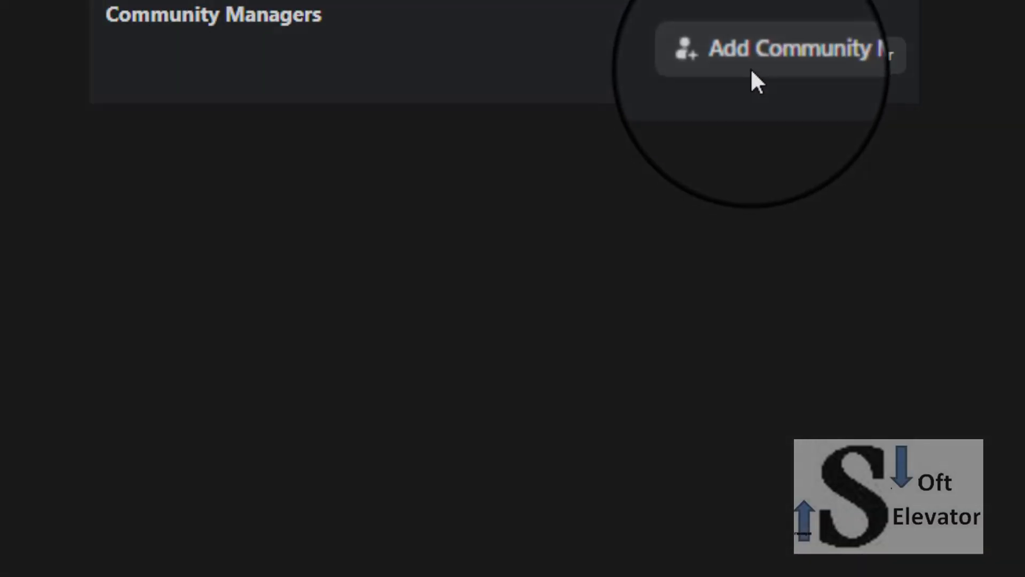
- Start the Add Community Manager invite and type the person's name to find suggestions
{"action": "left_click", "coordinate": [757, 67]}
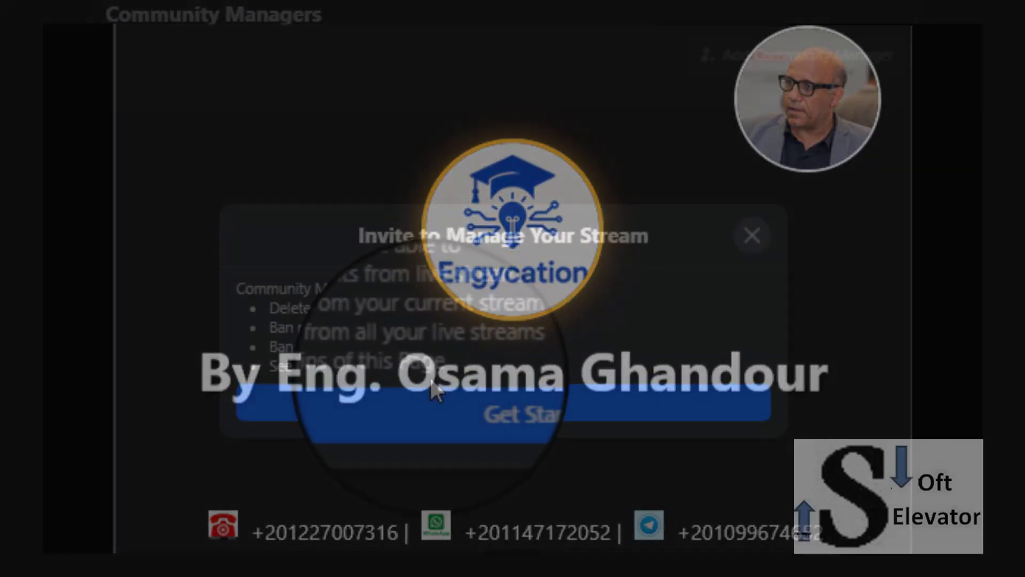
{"action": "left_click", "coordinate": [478, 412]}
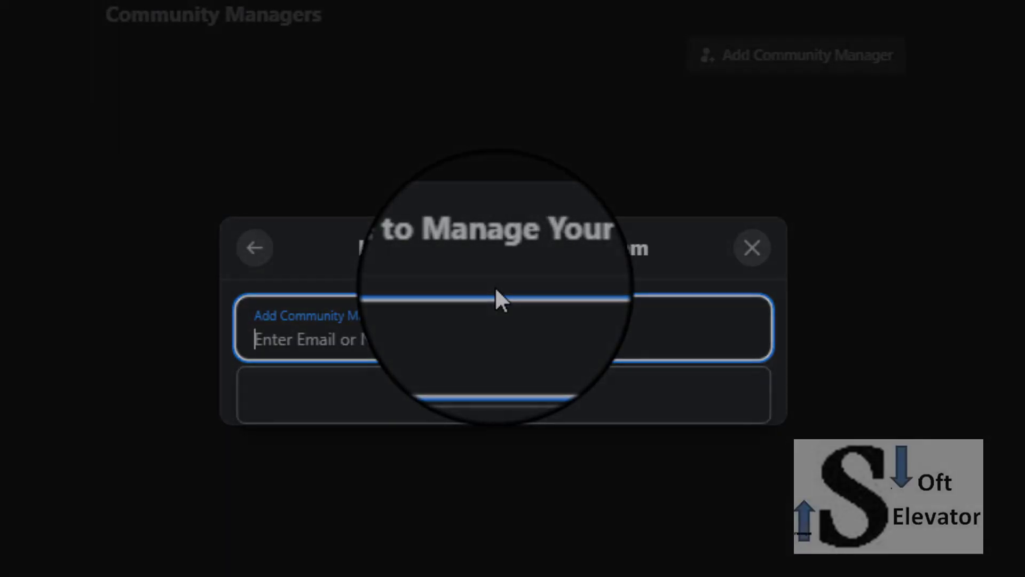
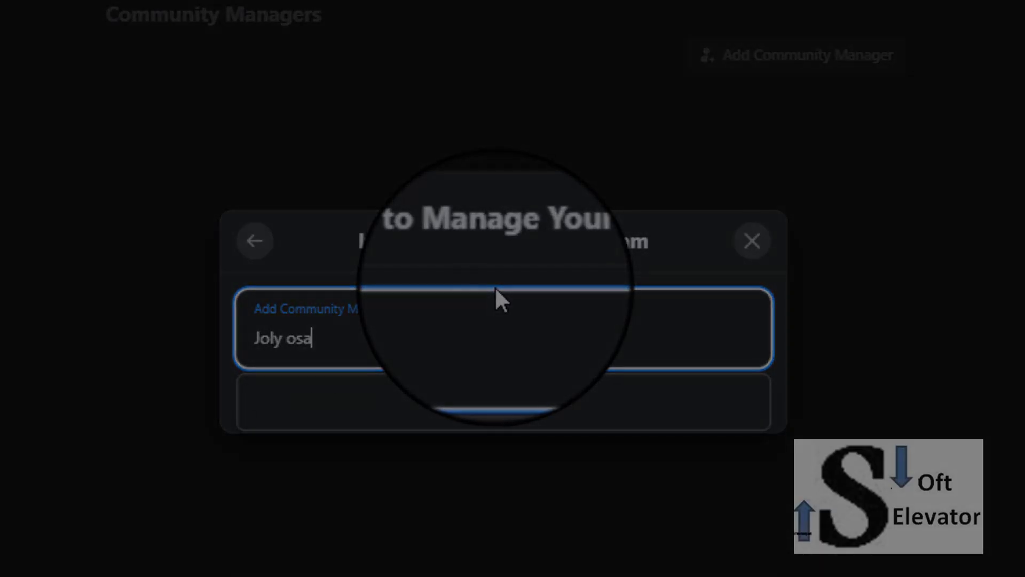